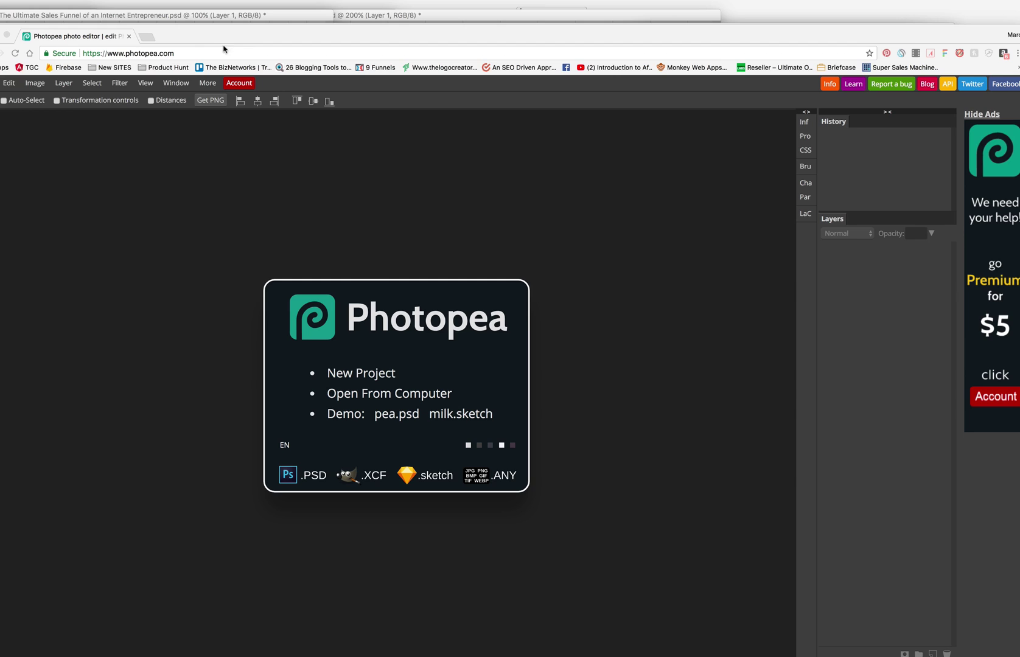
# Step: Reload the Photopea editor page from the address bar
pyautogui.click(186, 54)
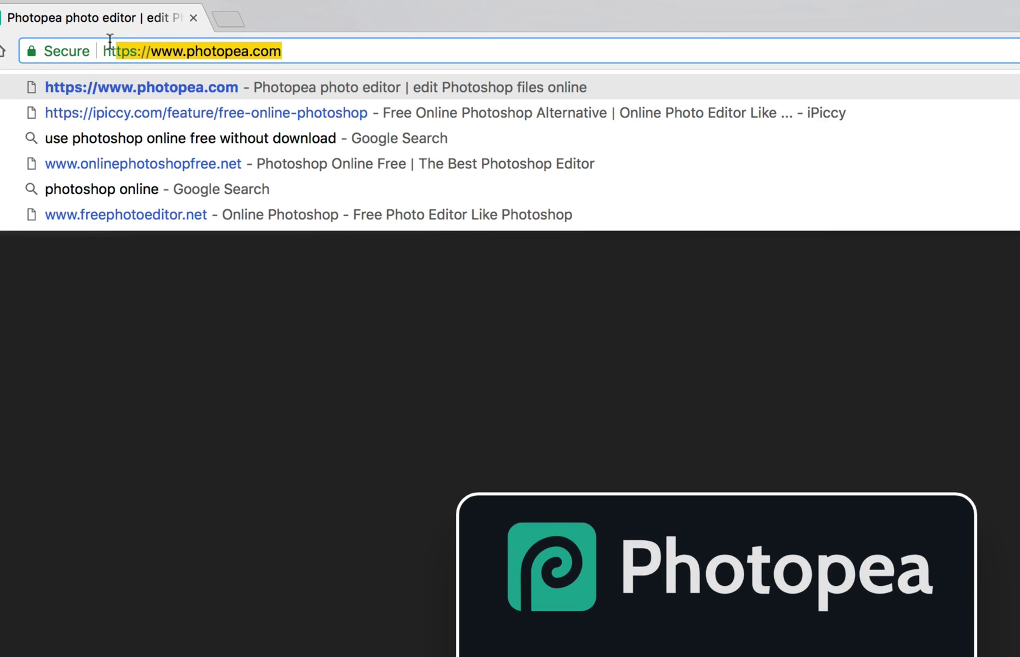
pyautogui.doubleClick(214, 50)
pyautogui.click(308, 50)
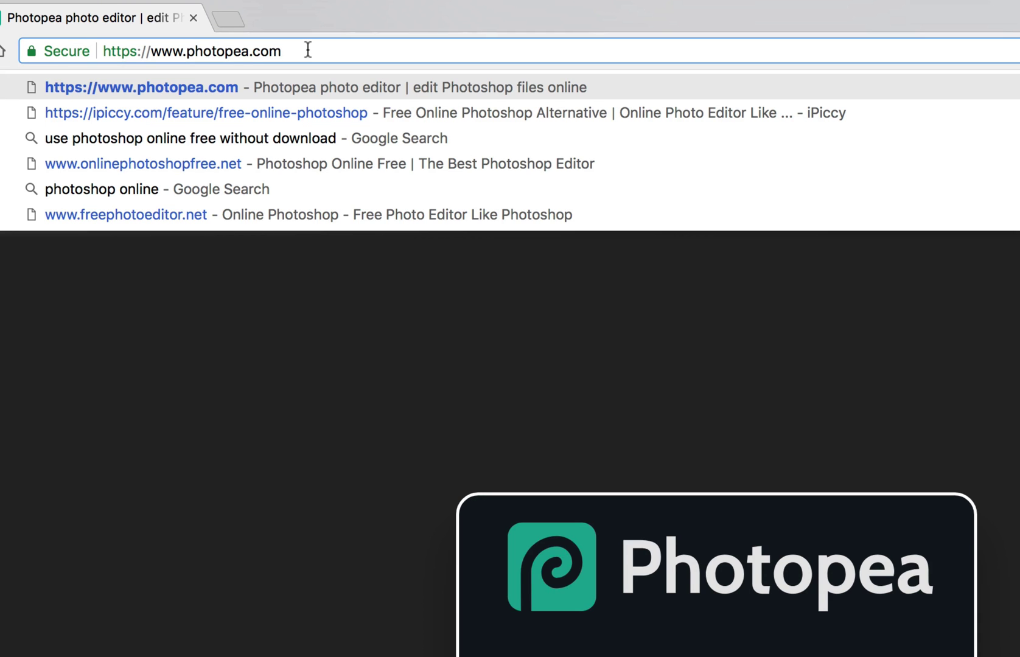
pyautogui.press('Return')
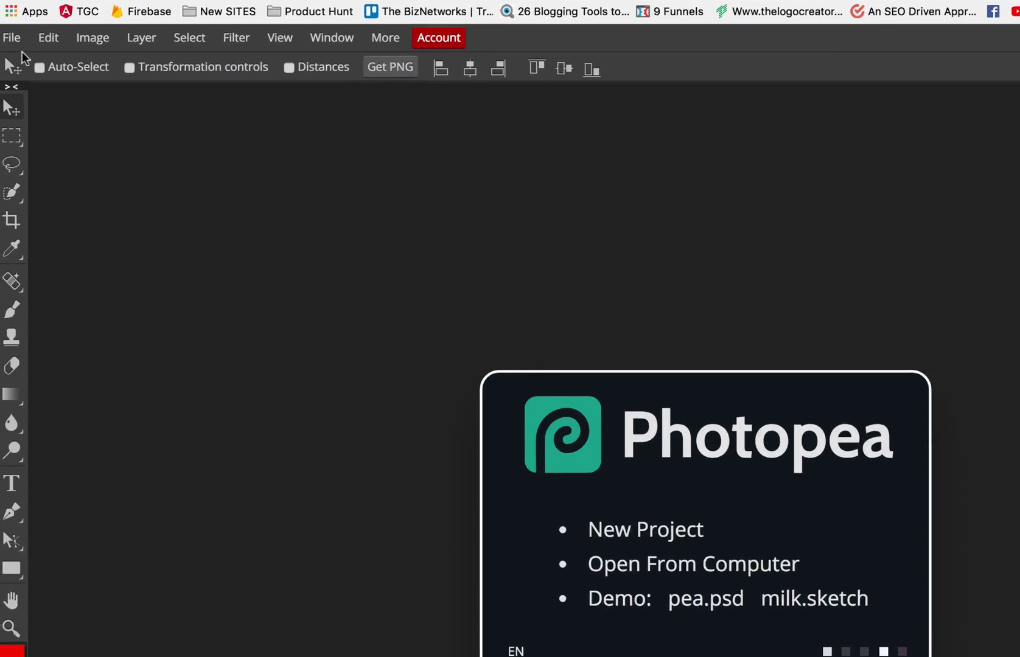
# Step: Open Cone Of Learning.psd from the computer
pyautogui.click(12, 37)
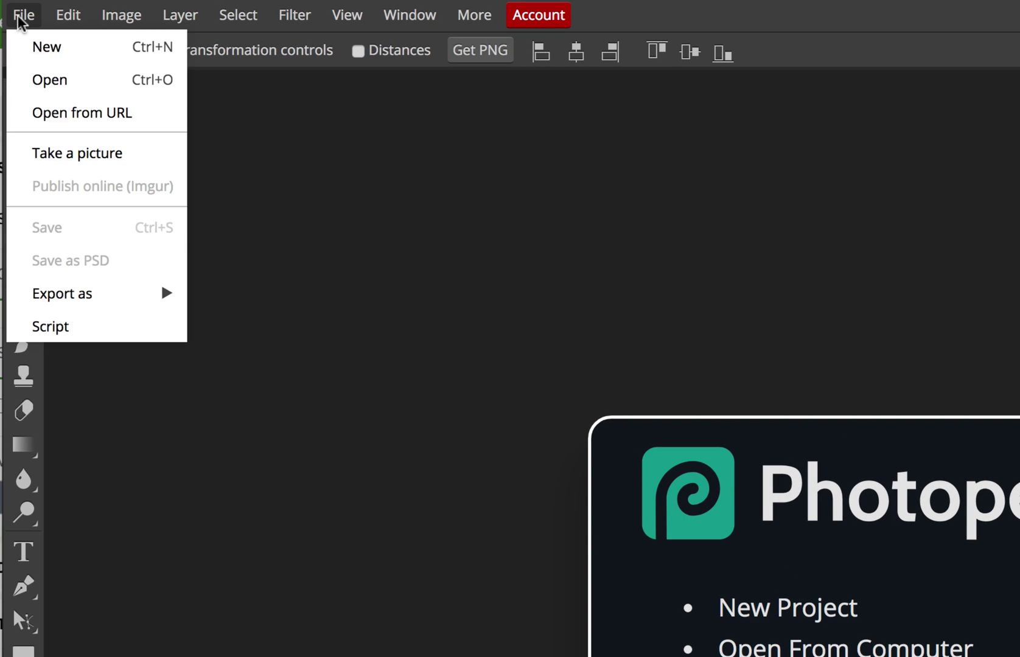
pyautogui.click(59, 81)
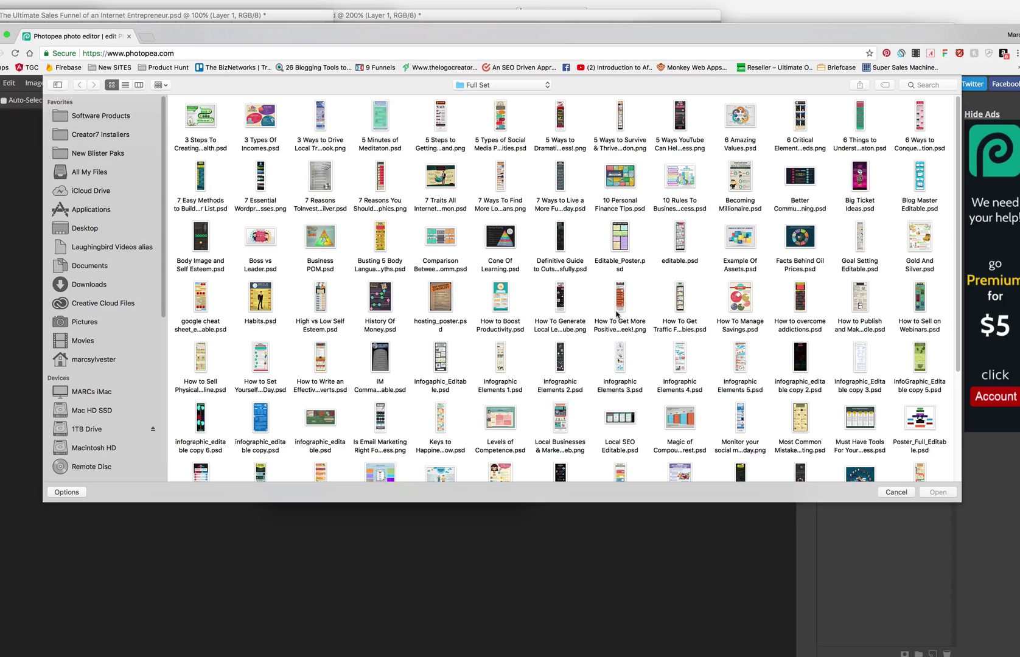
pyautogui.doubleClick(490, 243)
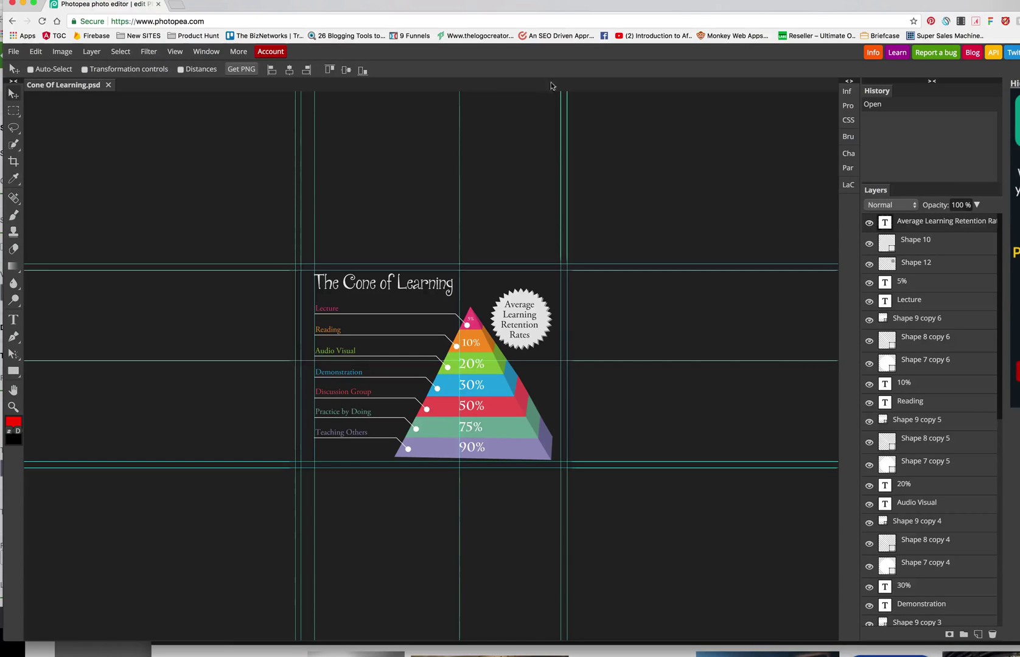
# Step: Zoom in on the pyramid and toggle the 10% label layer off and back on
pyautogui.click(14, 410)
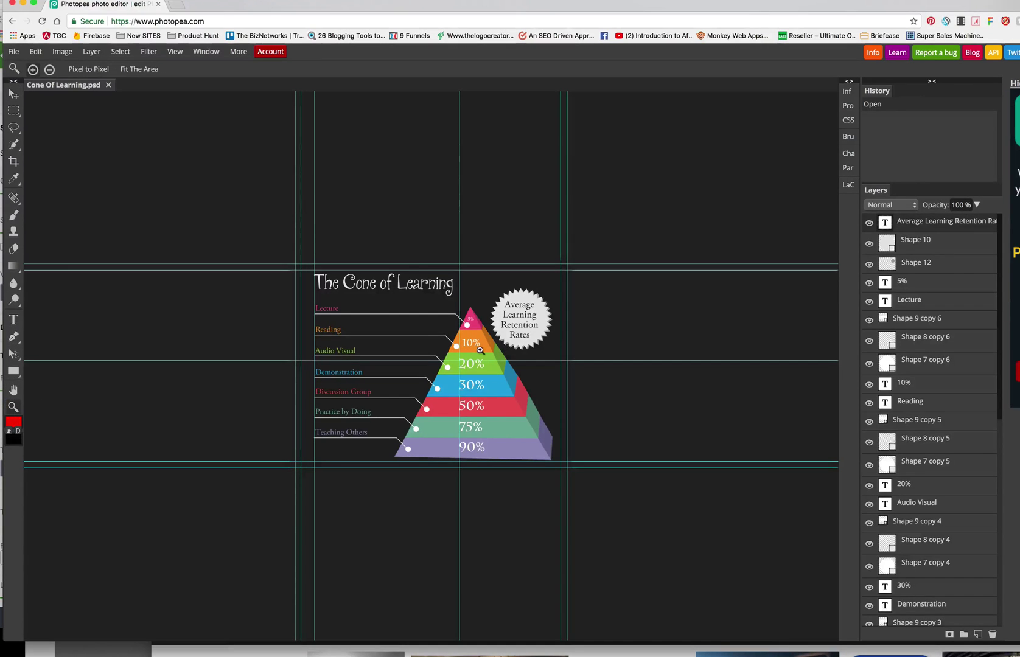
pyautogui.click(481, 350)
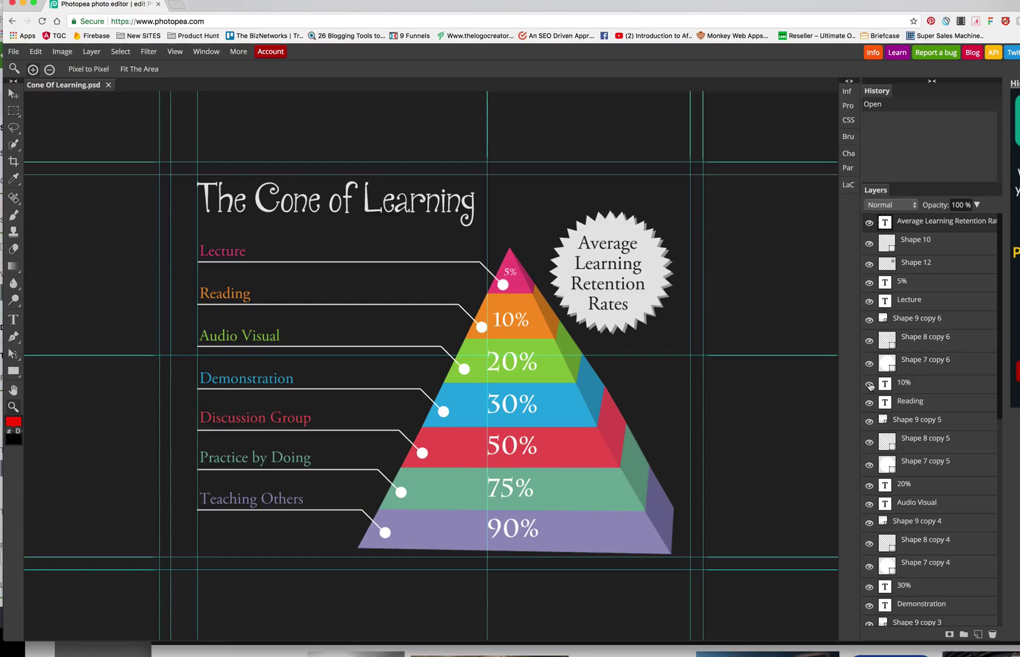
pyautogui.click(869, 384)
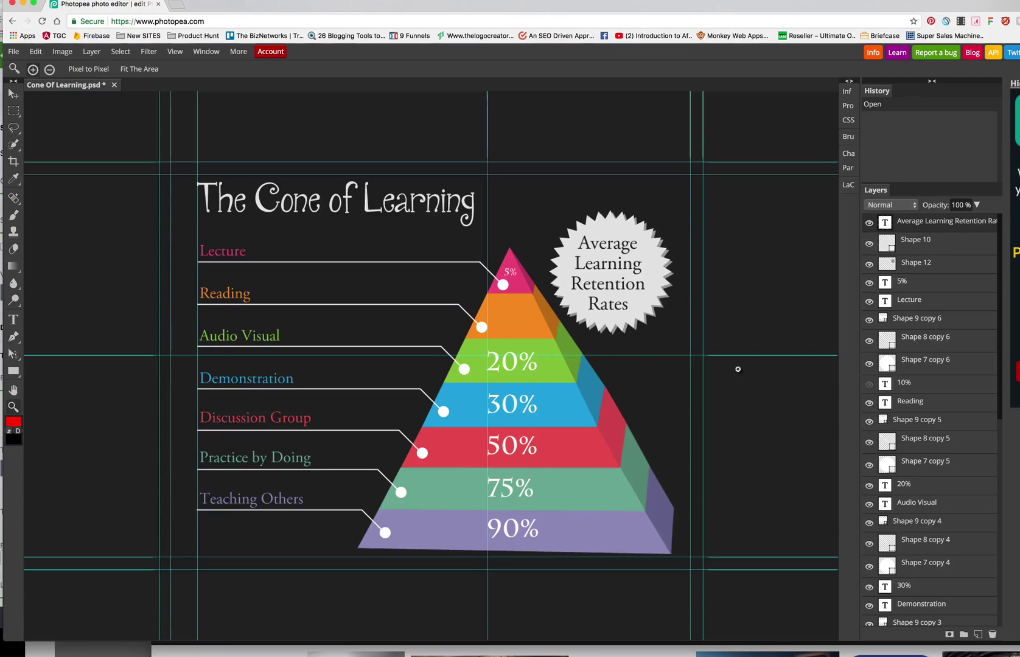
pyautogui.click(870, 385)
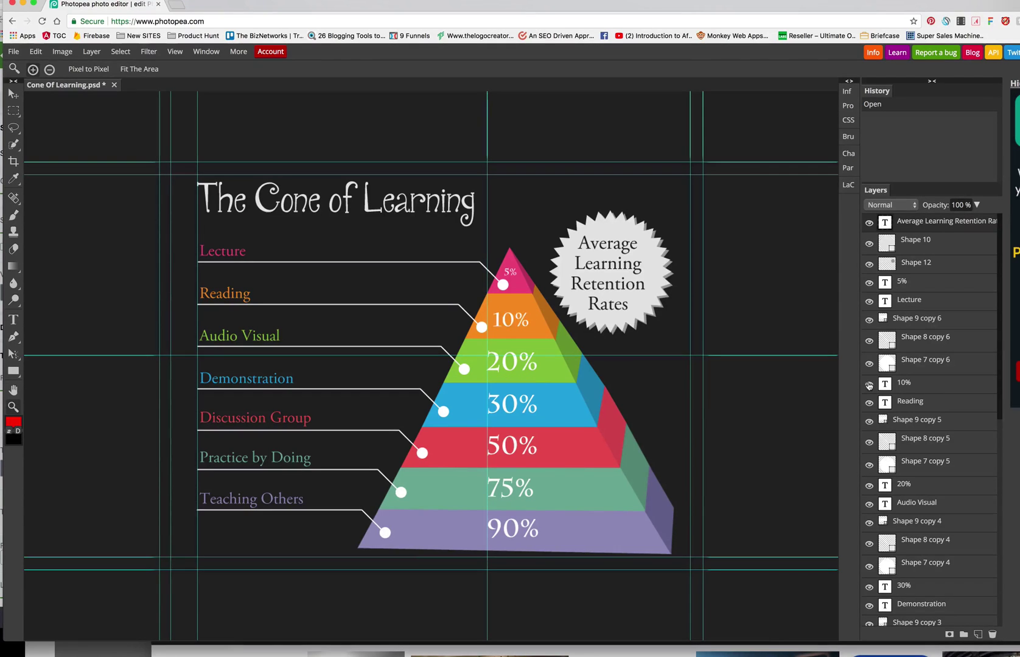
pyautogui.click(869, 385)
pyautogui.click(870, 385)
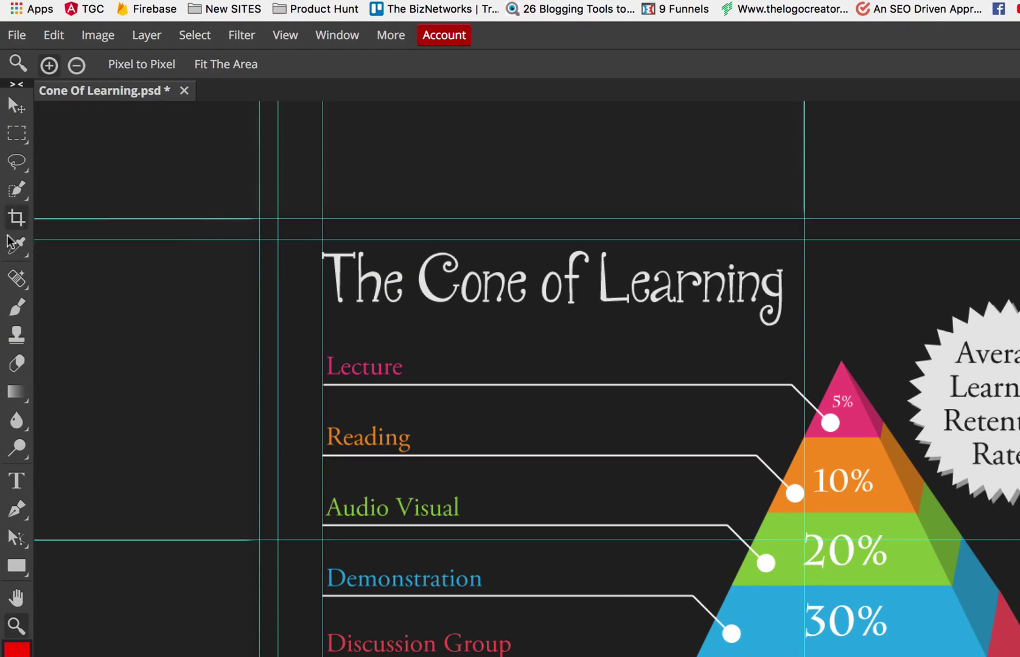
# Step: Change the orange tier's label from 10% to 15% and commit the text
pyautogui.moveTo(18, 267)
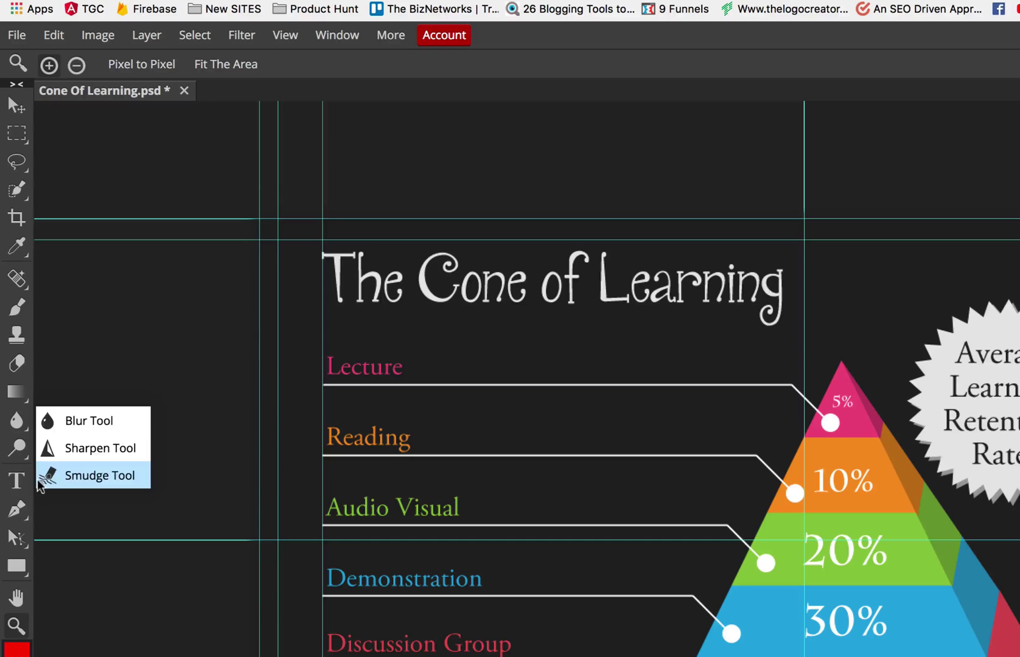
pyautogui.click(16, 481)
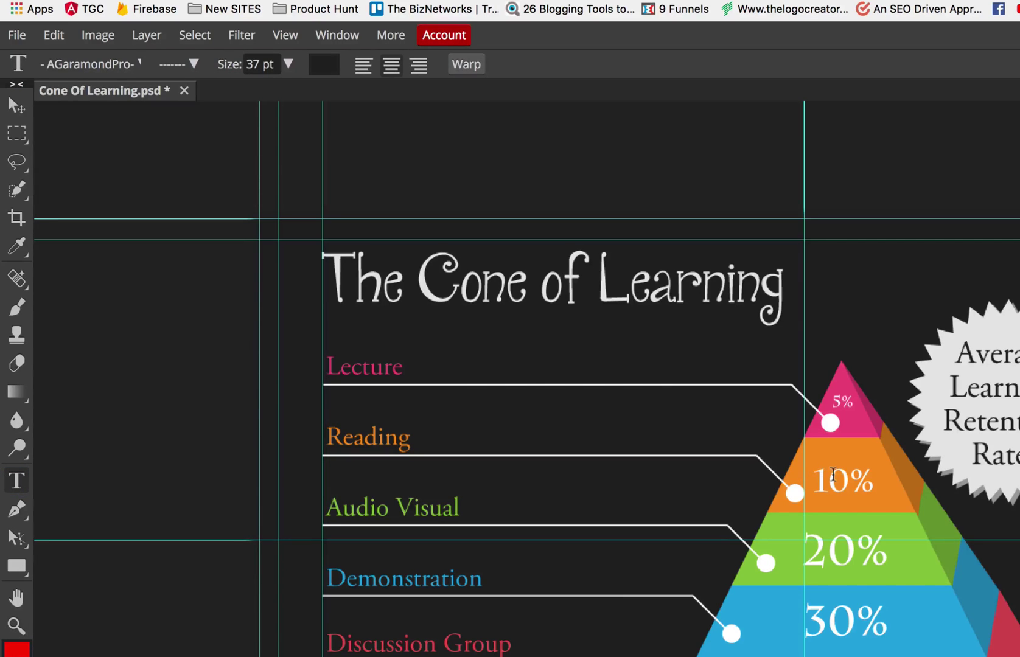
pyautogui.click(835, 481)
pyautogui.moveTo(836, 481); pyautogui.dragTo(845, 480)
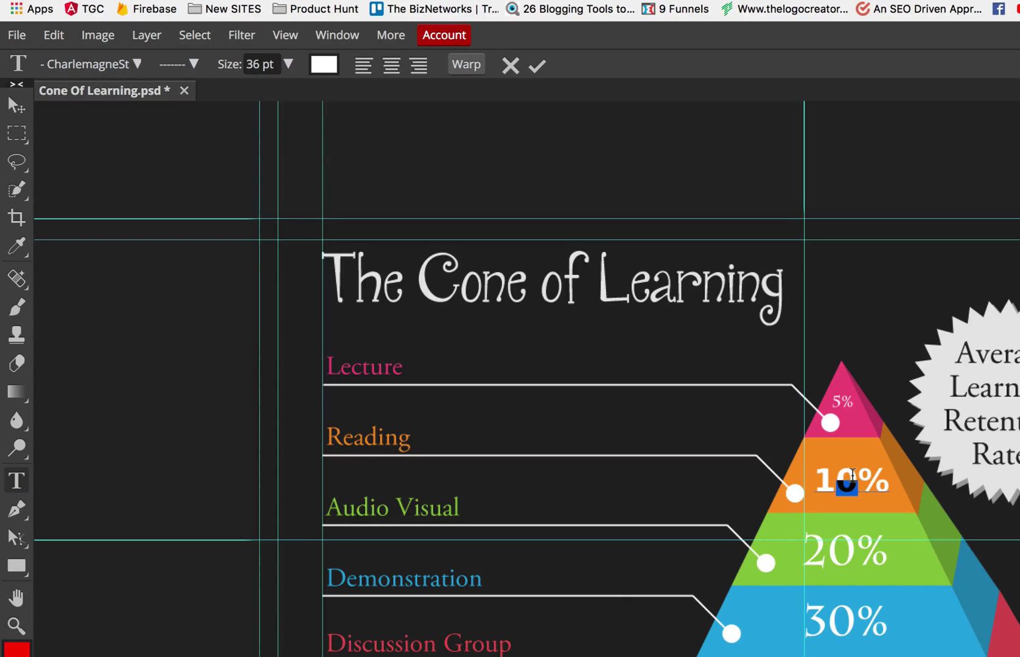
pyautogui.write('5')
pyautogui.click(17, 107)
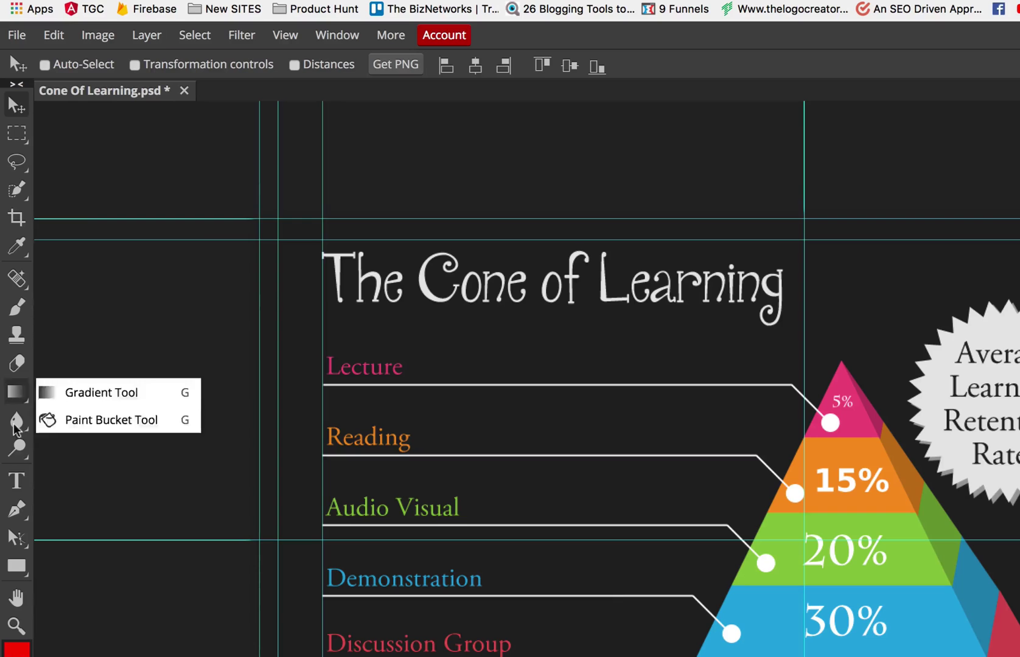
# Step: Replace the orange label 'Reading' with 'Sleeping' and commit the edit
pyautogui.click(17, 480)
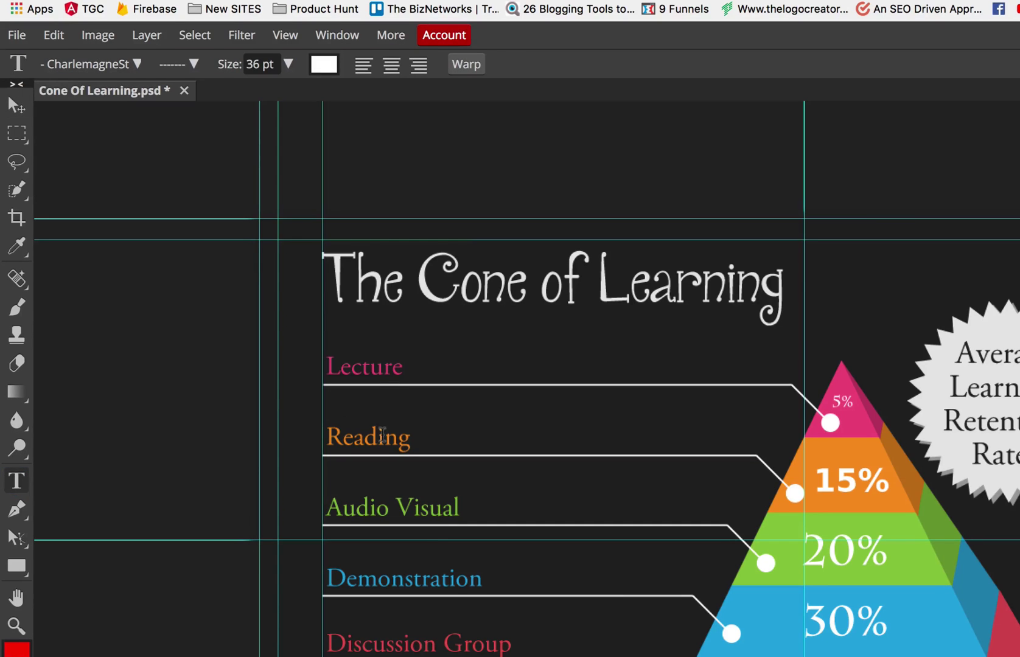
pyautogui.doubleClick(384, 434)
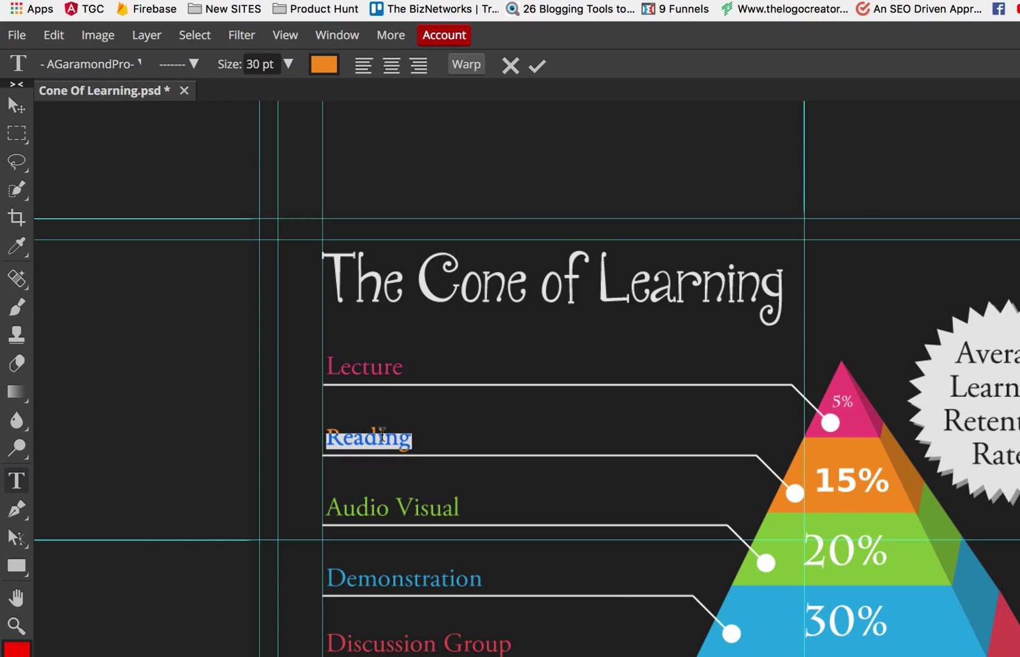
pyautogui.write('Sleeping')
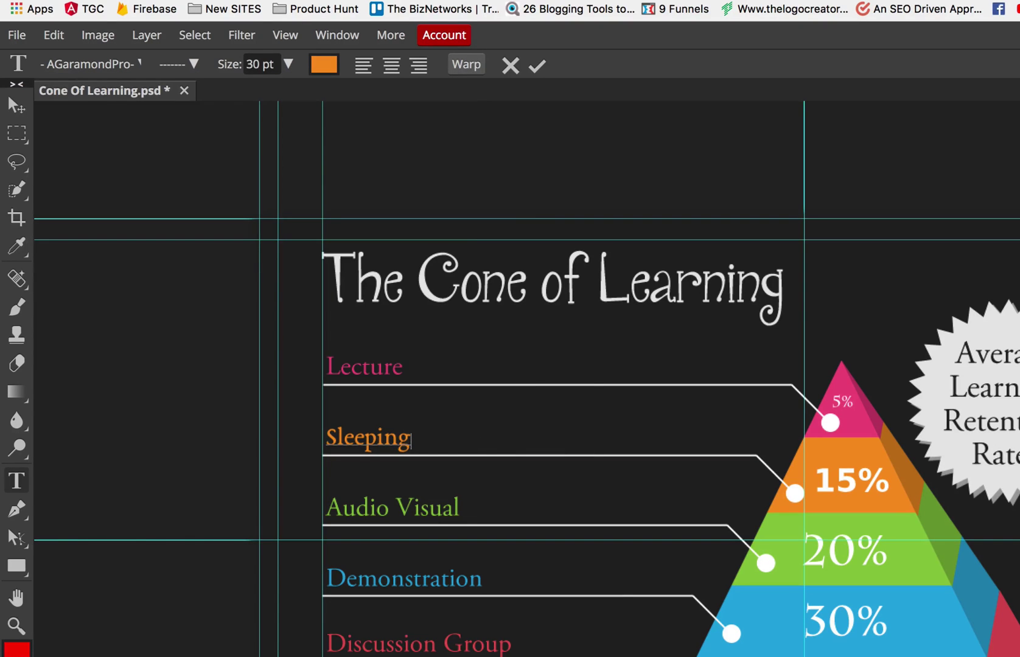
pyautogui.click(13, 106)
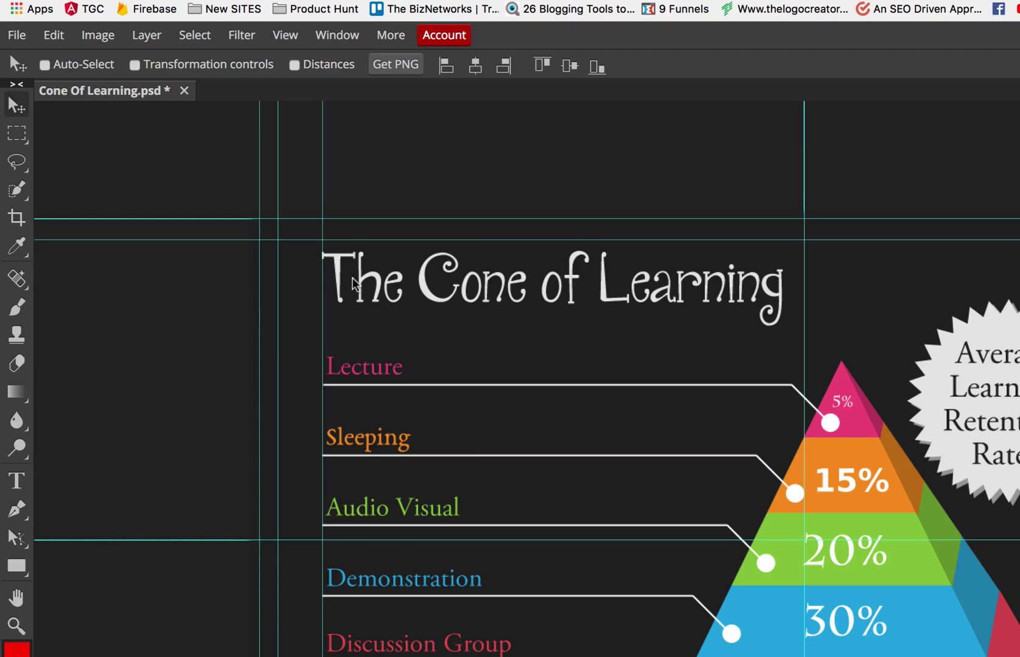
# Step: Overwrite 'Learning' in the title with 'Sleeping', fixing a typo along the way
pyautogui.click(17, 481)
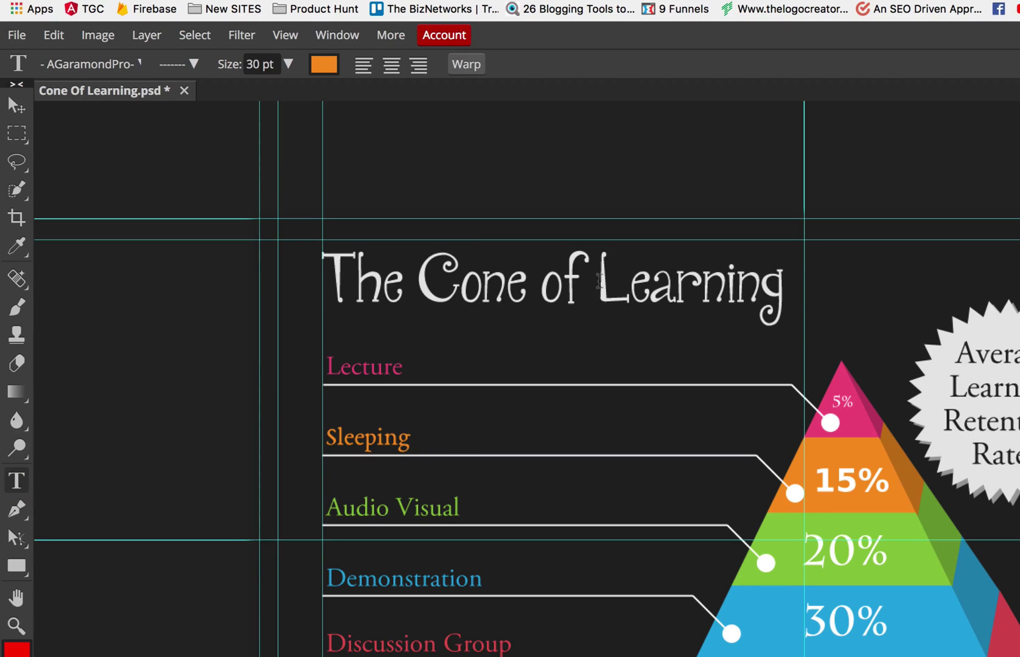
pyautogui.click(599, 282)
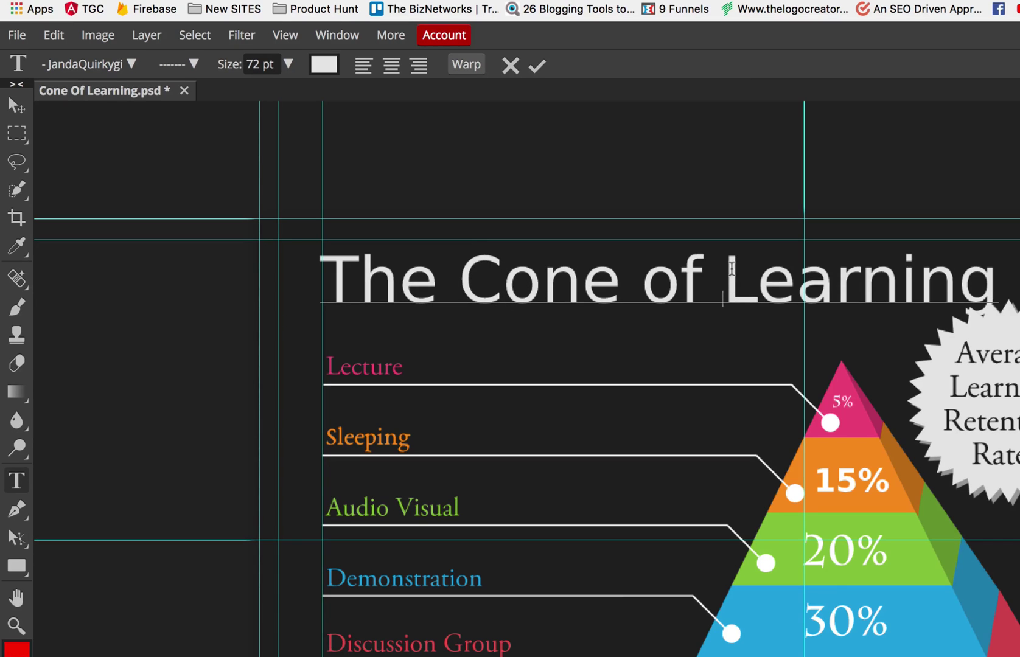
pyautogui.moveTo(725, 267); pyautogui.dragTo(1011, 252)
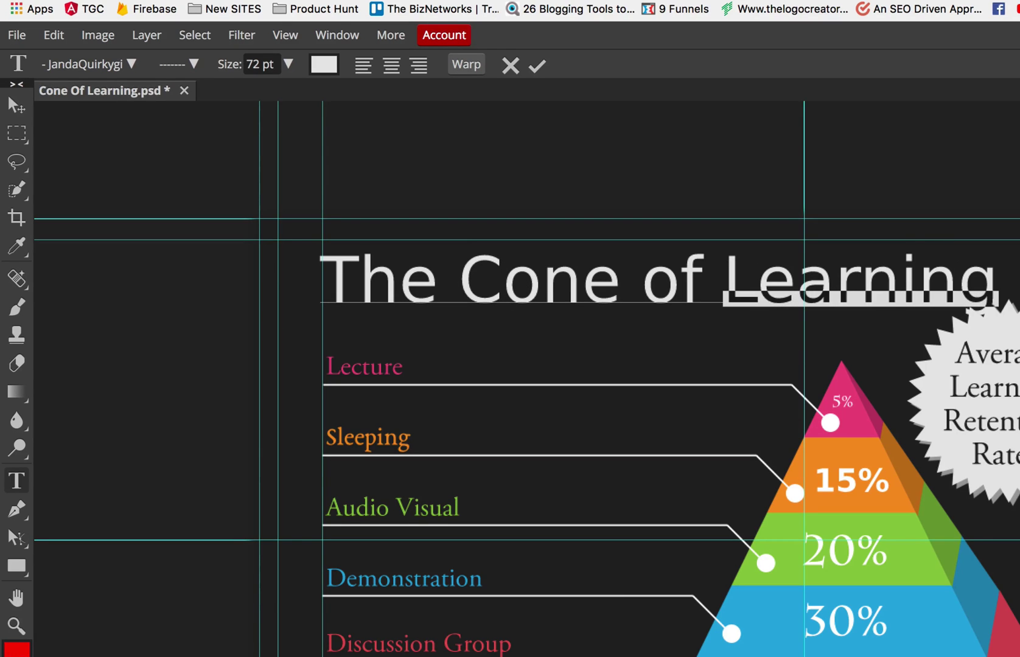
pyautogui.write('Slepp')
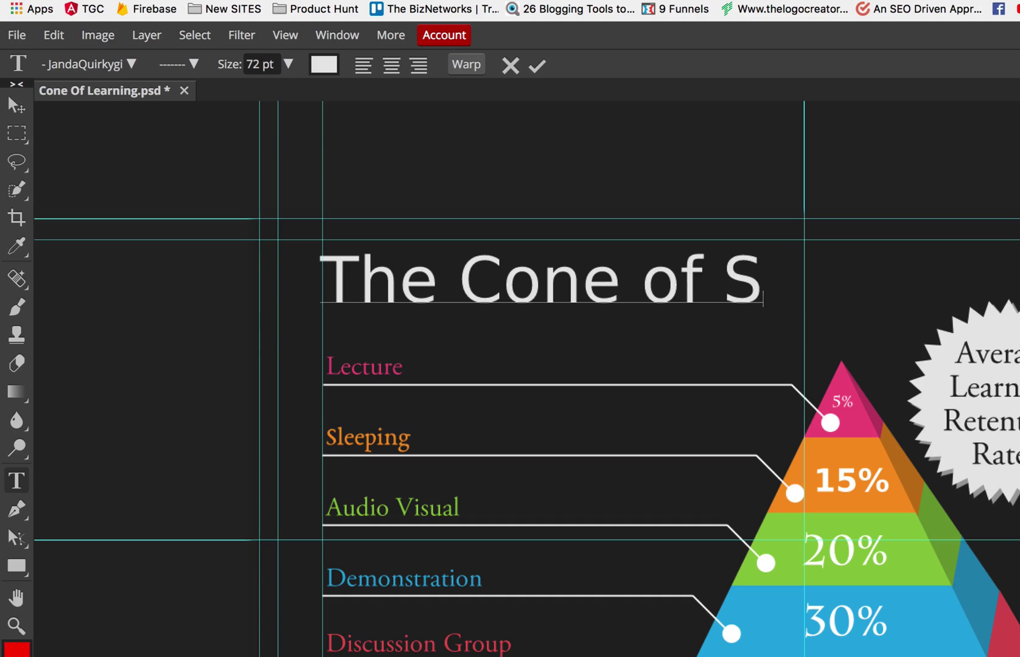
pyautogui.press('BackSpace')
pyautogui.press('BackSpace')
pyautogui.write('eping')
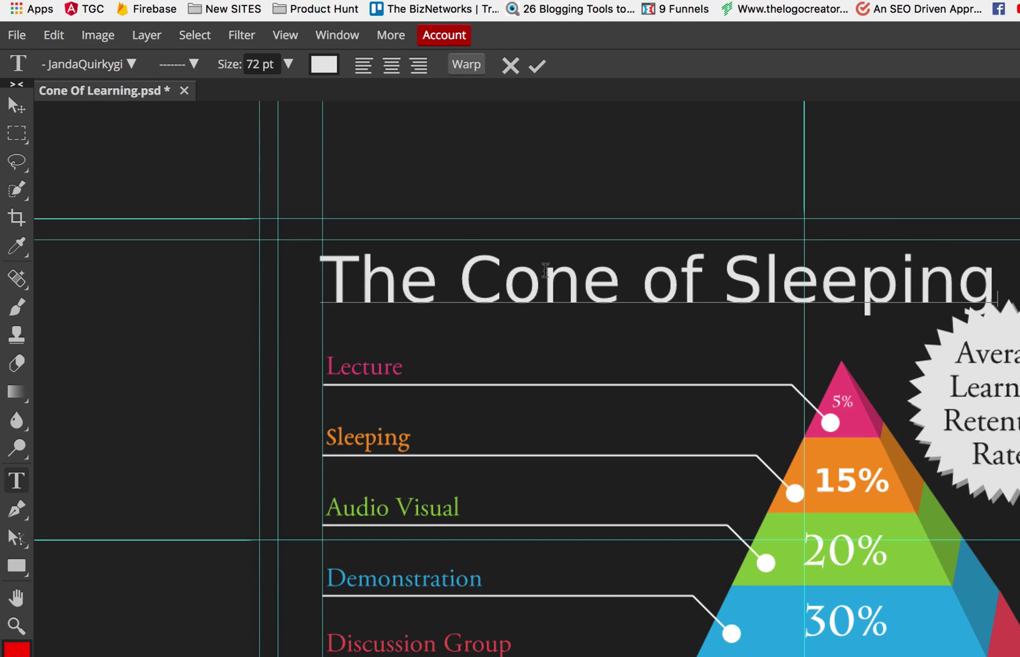
pyautogui.doubleClick(546, 270)
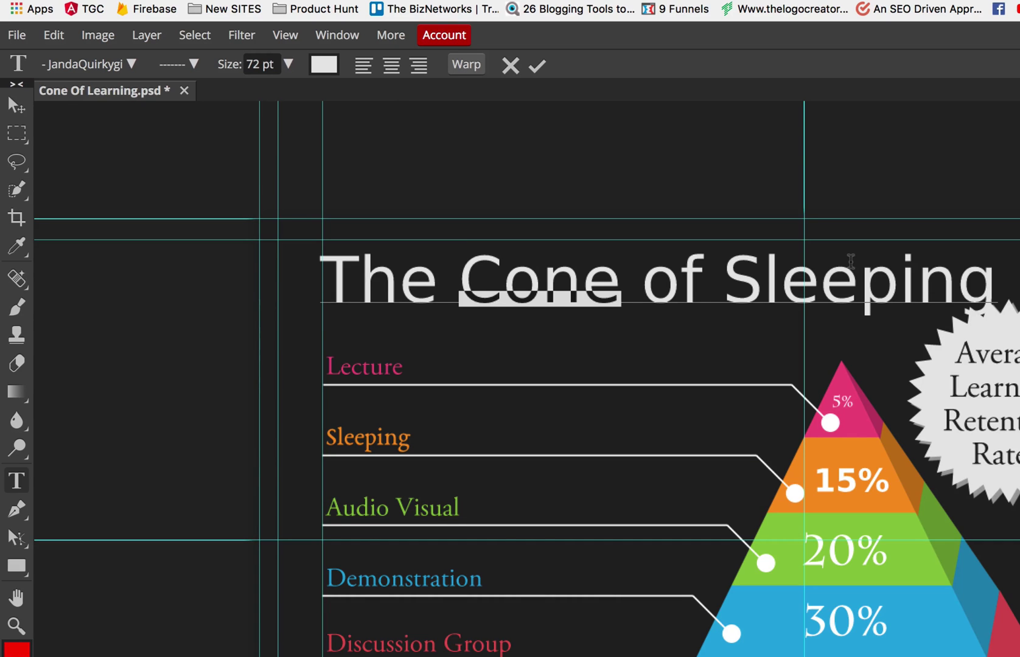
# Step: Set the whole title in the 20 db font at 34 pt and commit it
pyautogui.moveTo(323, 274); pyautogui.dragTo(998, 287)
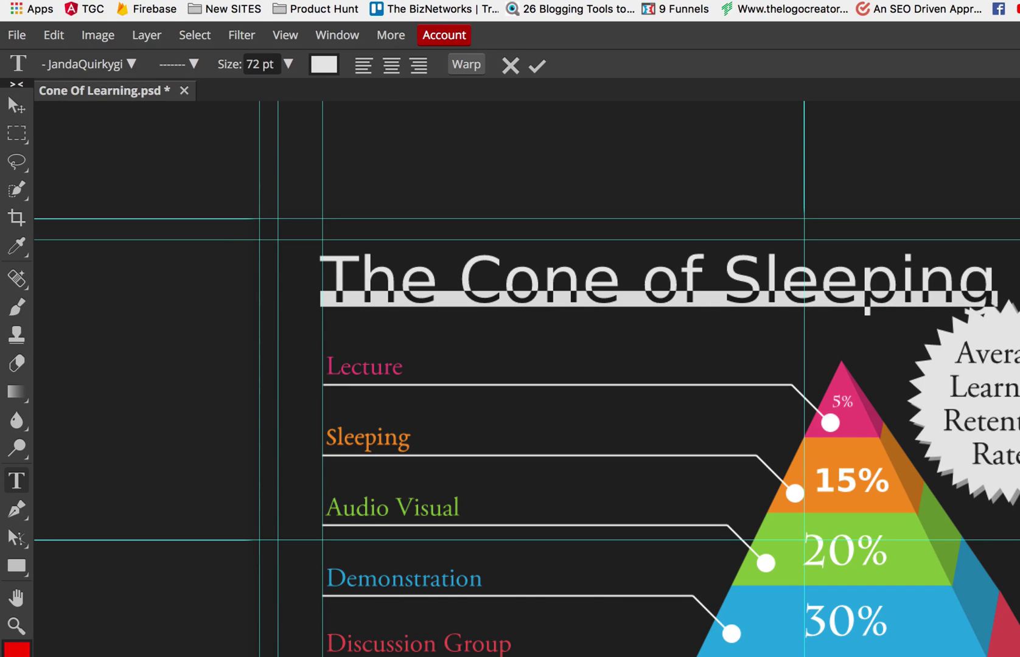
pyautogui.click(92, 66)
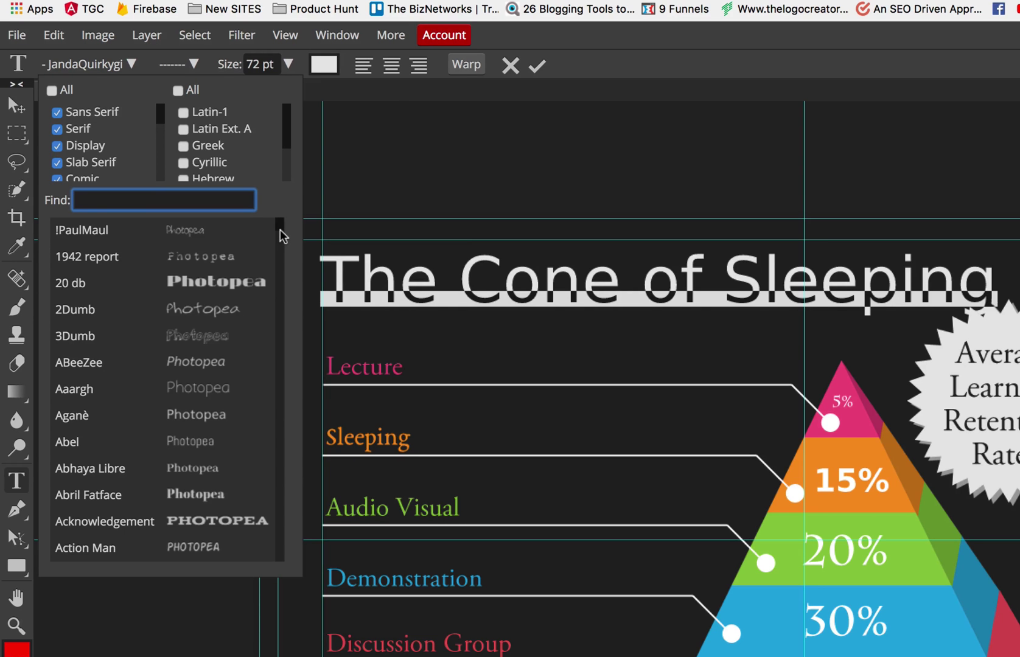
pyautogui.click(199, 281)
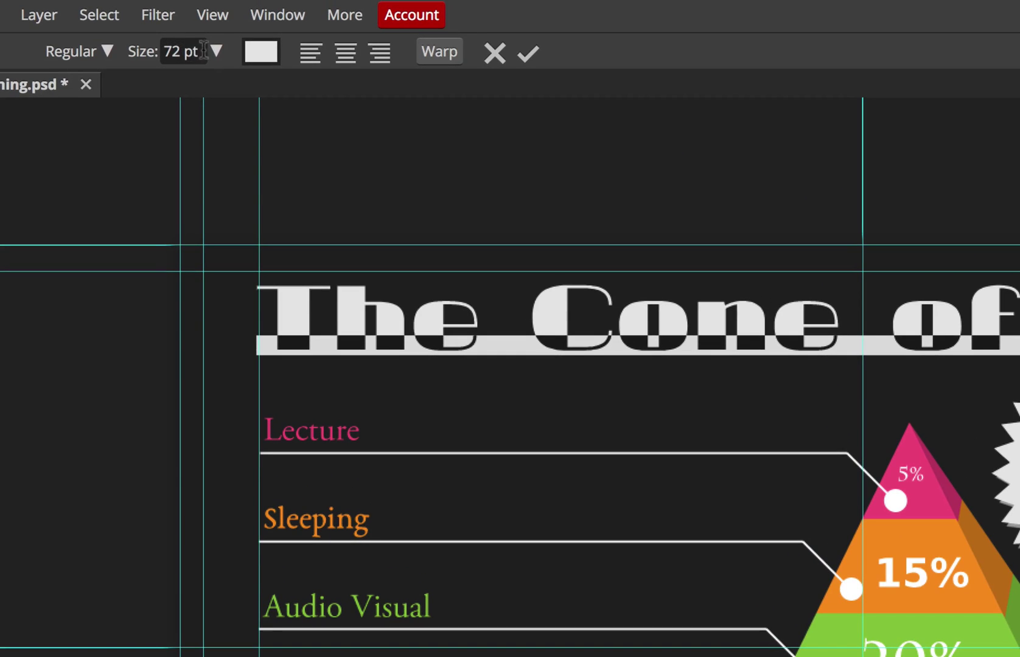
pyautogui.click(243, 17)
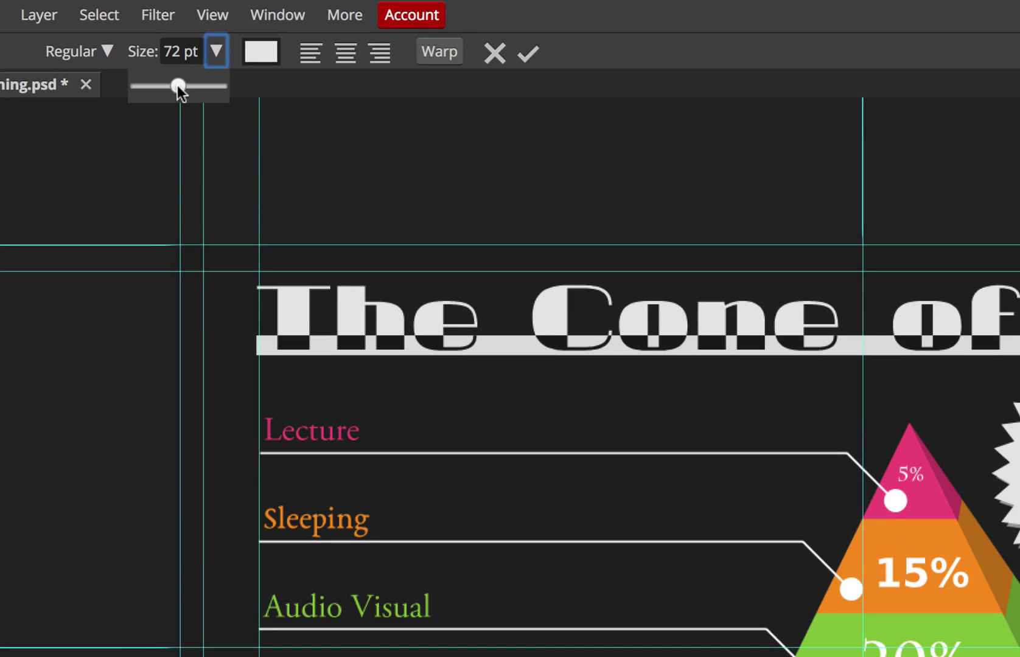
pyautogui.moveTo(178, 85); pyautogui.dragTo(165, 84)
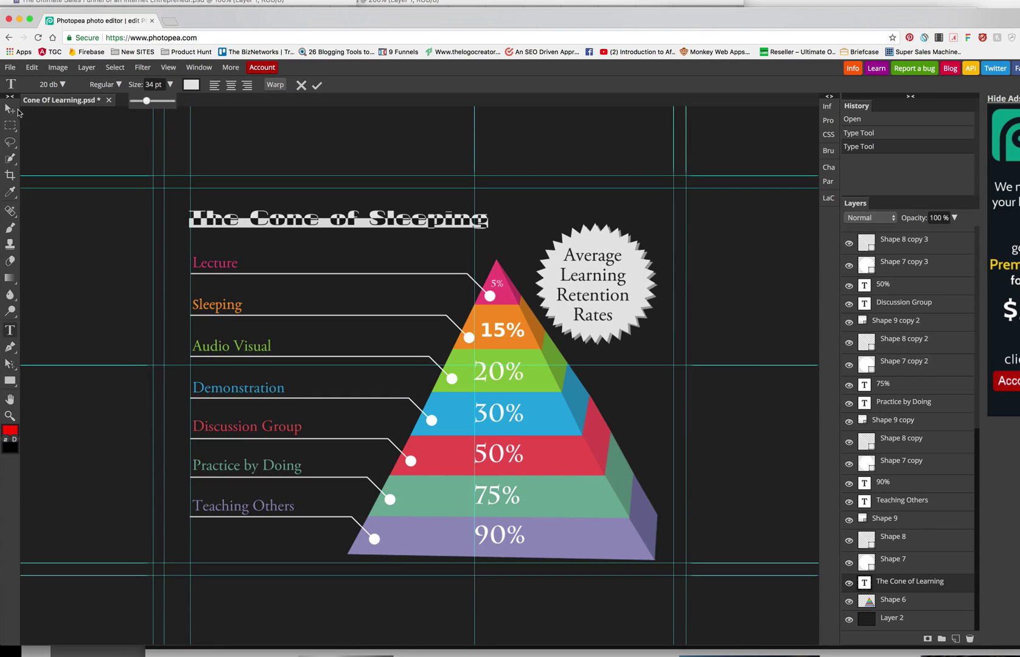
pyautogui.click(10, 109)
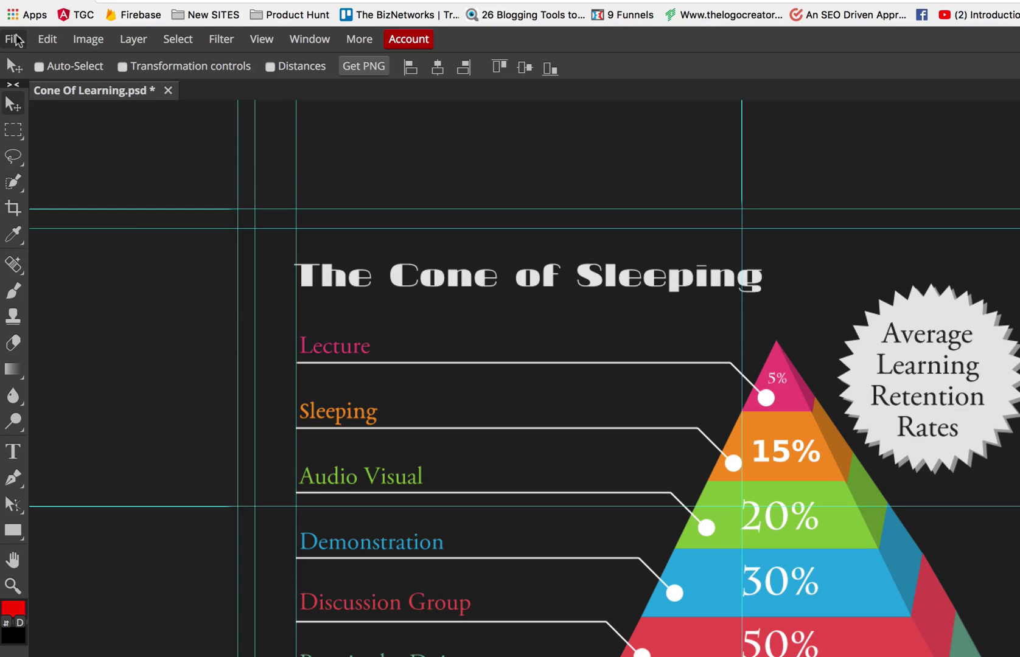
# Step: Export the edited infographic as a 1024×768 PNG and save the download
pyautogui.click(13, 39)
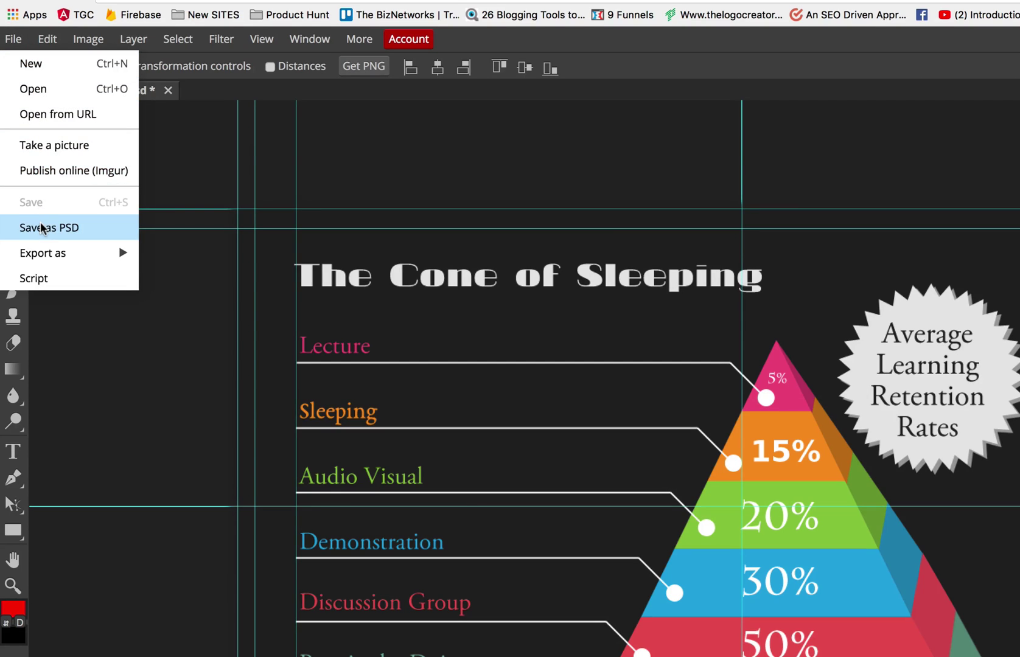
pyautogui.moveTo(42, 253)
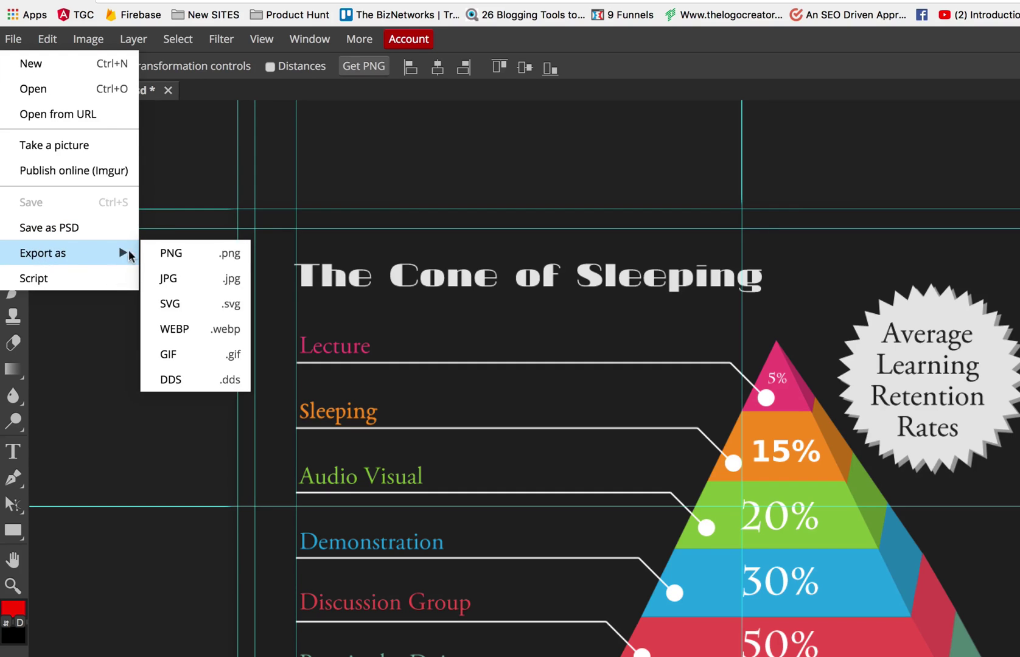
pyautogui.click(172, 253)
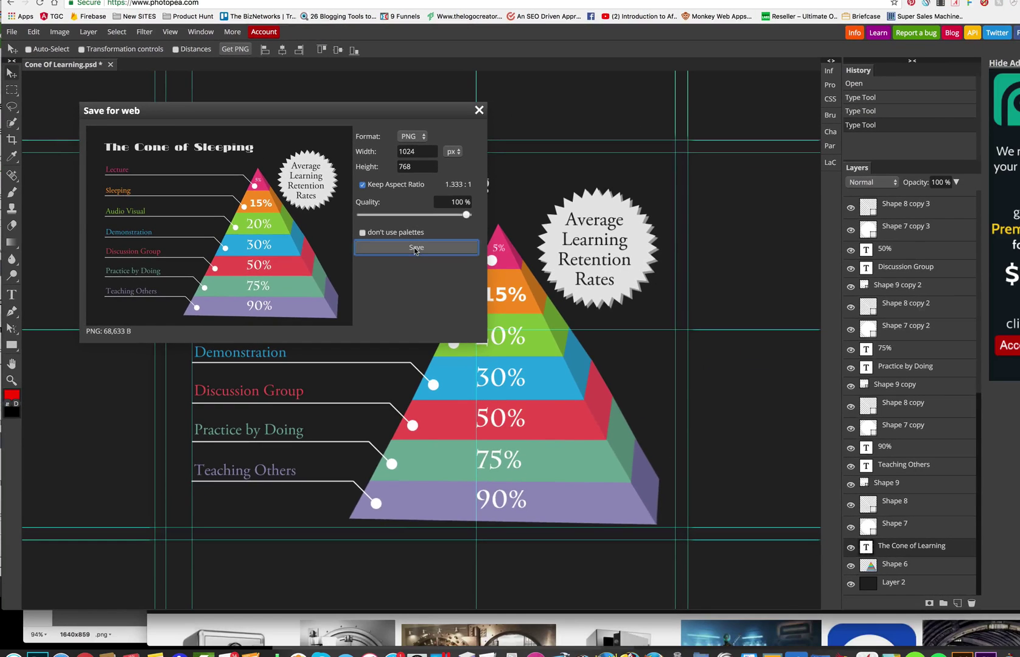
pyautogui.click(648, 378)
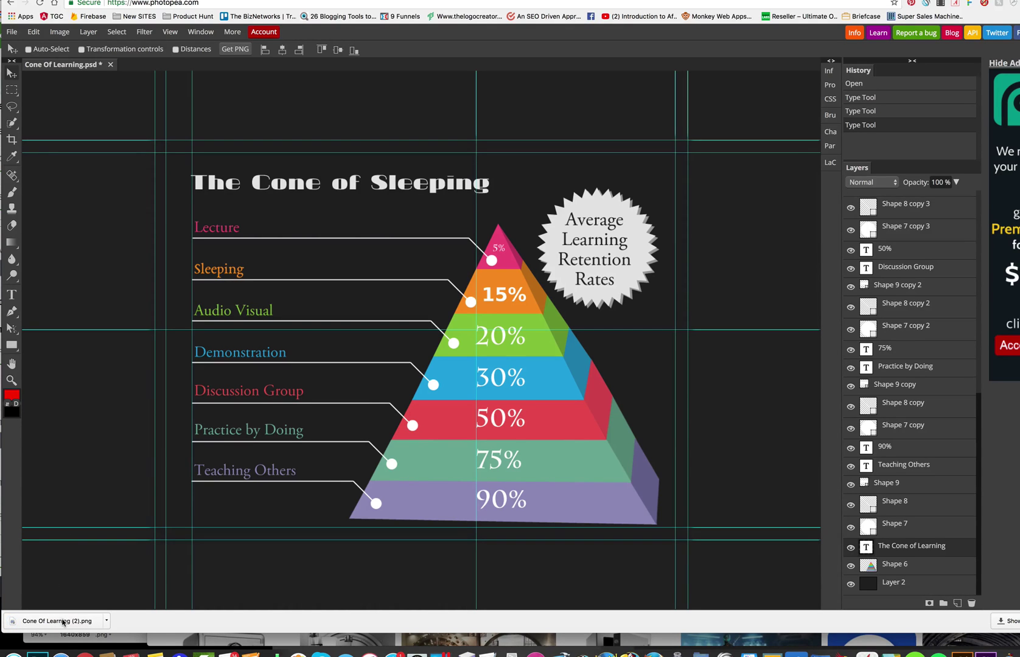
# Step: Open the downloaded Cone Of Learning (2).png to check the result
pyautogui.click(63, 622)
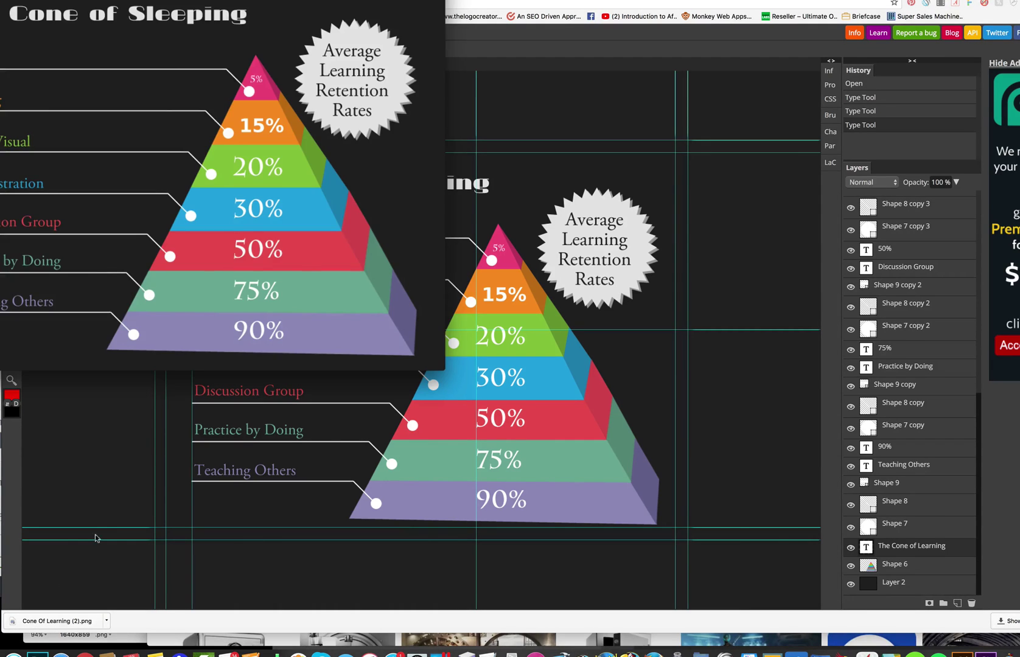